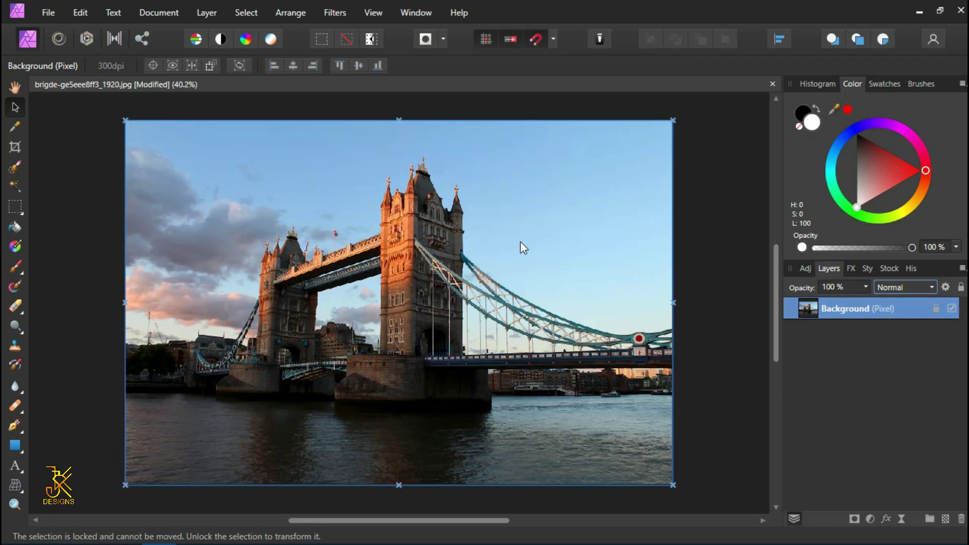
- Duplicate the Tower Bridge Background layer with Ctrl+J, creating an unlocked copy above it
{"action": "left_click", "coordinate": [699, 239]}
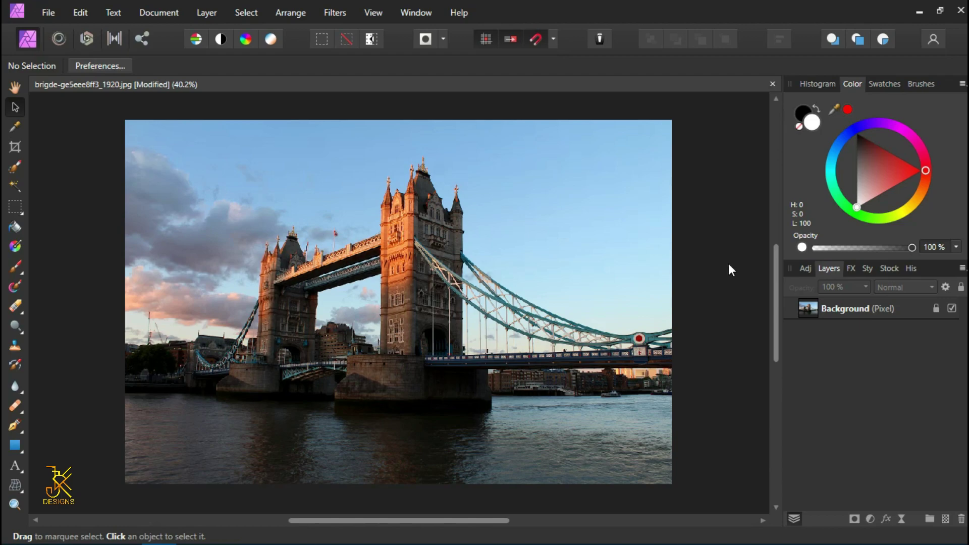
{"action": "left_click", "coordinate": [829, 308]}
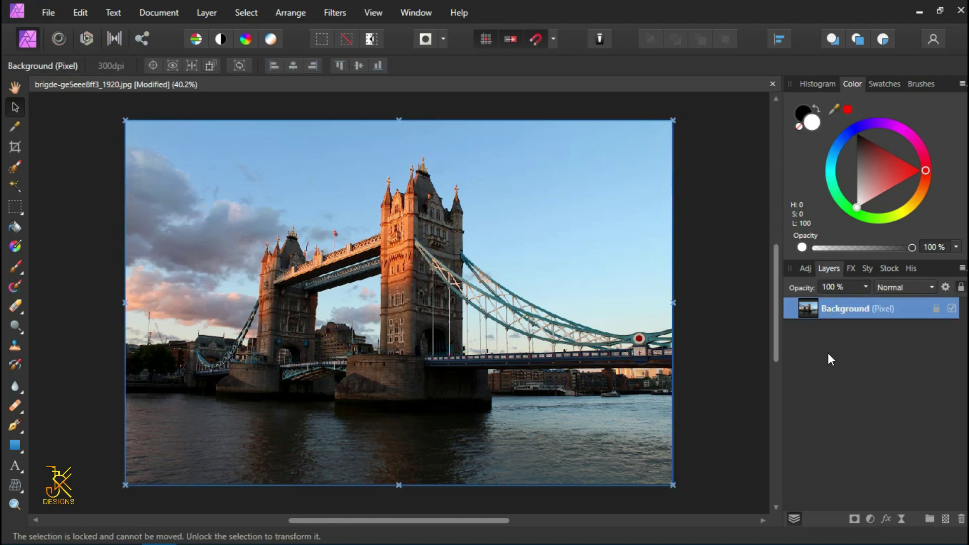
{"action": "key", "text": "ctrl+j"}
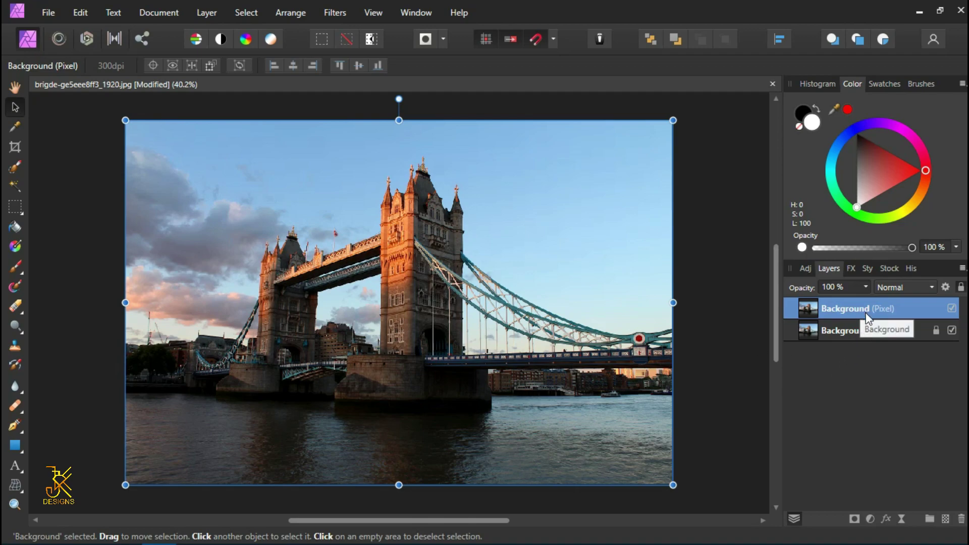
- Add an HSL Shift adjustment with Saturation Shift at -100%, turning the bridge photo grey
{"action": "left_click", "coordinate": [872, 518]}
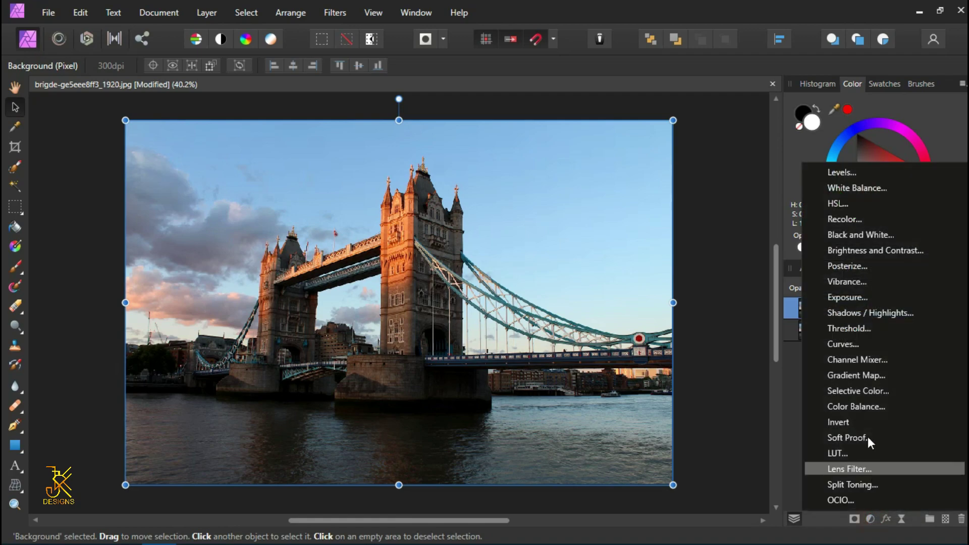
{"action": "left_click", "coordinate": [848, 204]}
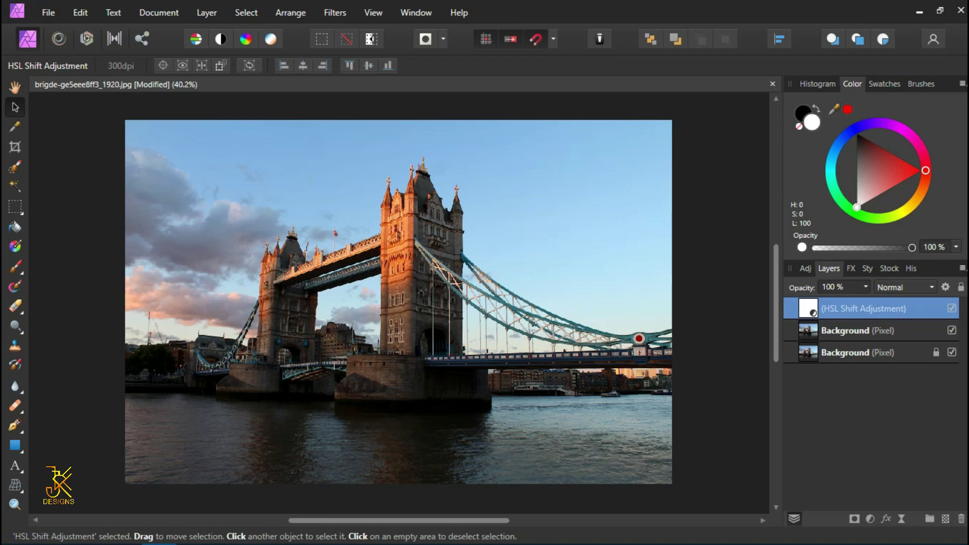
{"action": "mouse_move", "coordinate": [703, 395]}
{"action": "left_mouse_down"}
{"action": "mouse_move", "coordinate": [805, 283]}
{"action": "mouse_move", "coordinate": [785, 239]}
{"action": "left_mouse_up"}
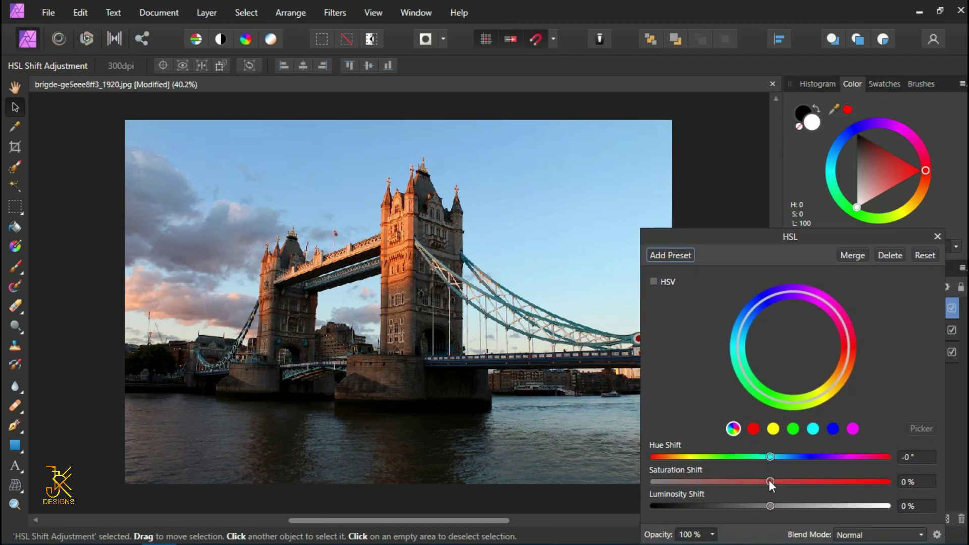
{"action": "left_click_drag", "start_coordinate": [772, 480], "coordinate": [633, 484]}
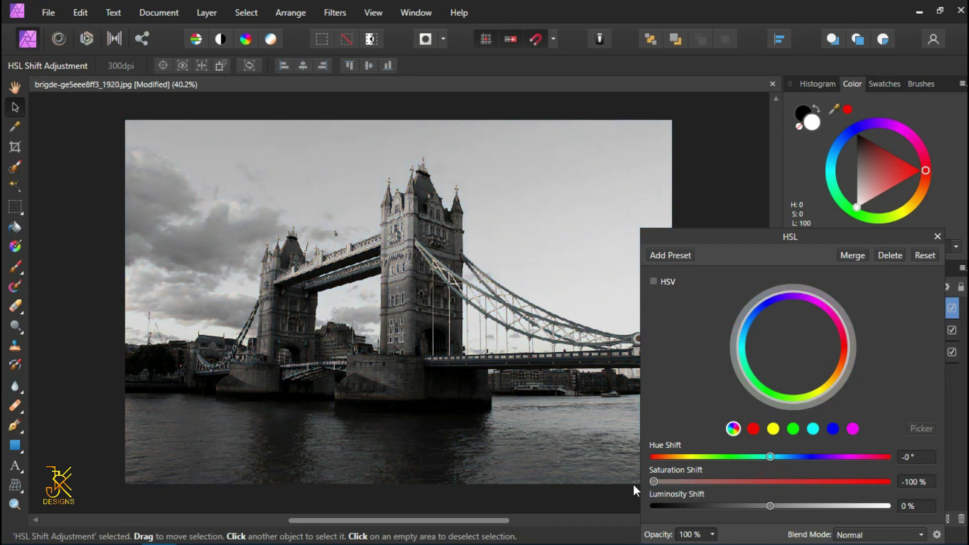
{"action": "left_click", "coordinate": [938, 235]}
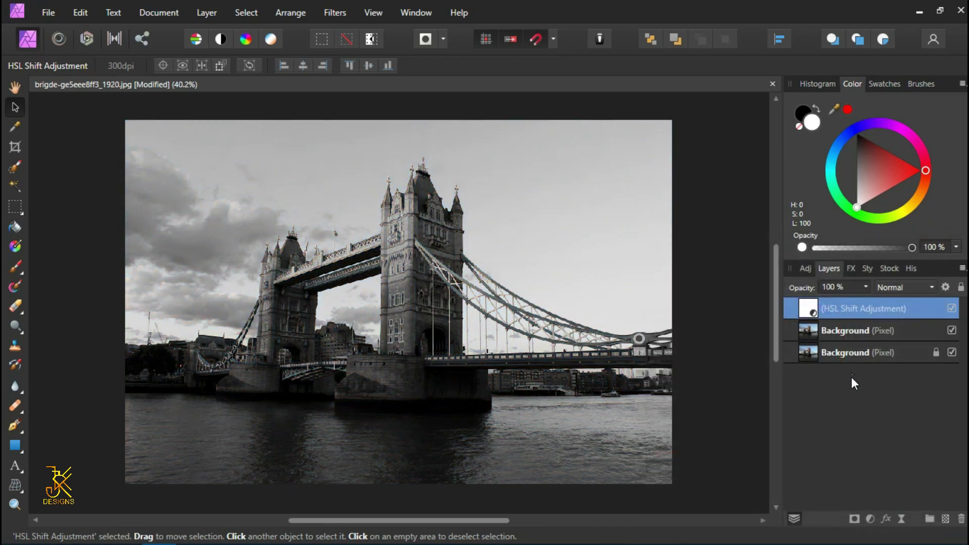
- Set the upper Background copy's blend mode to Color Dodge and invert its colours
{"action": "left_click", "coordinate": [853, 328]}
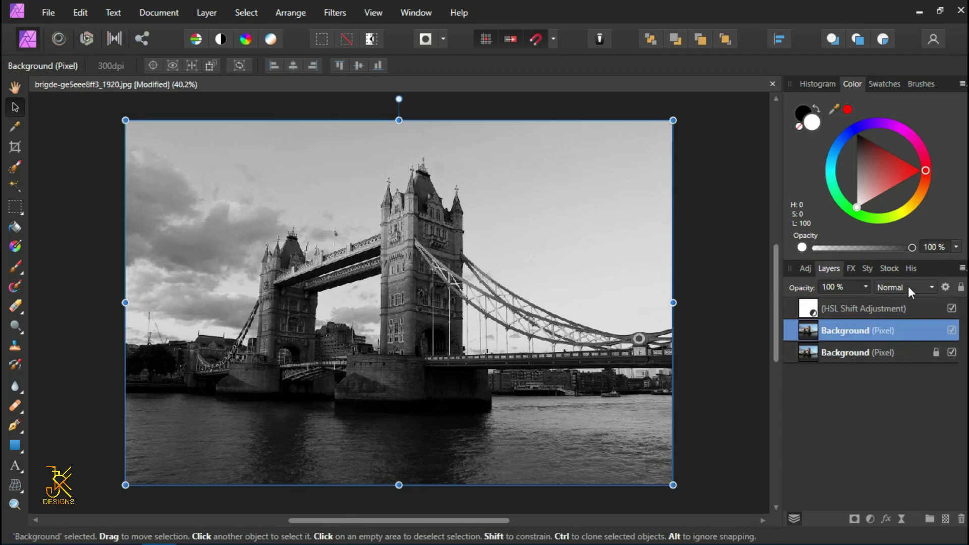
{"action": "left_click", "coordinate": [931, 289]}
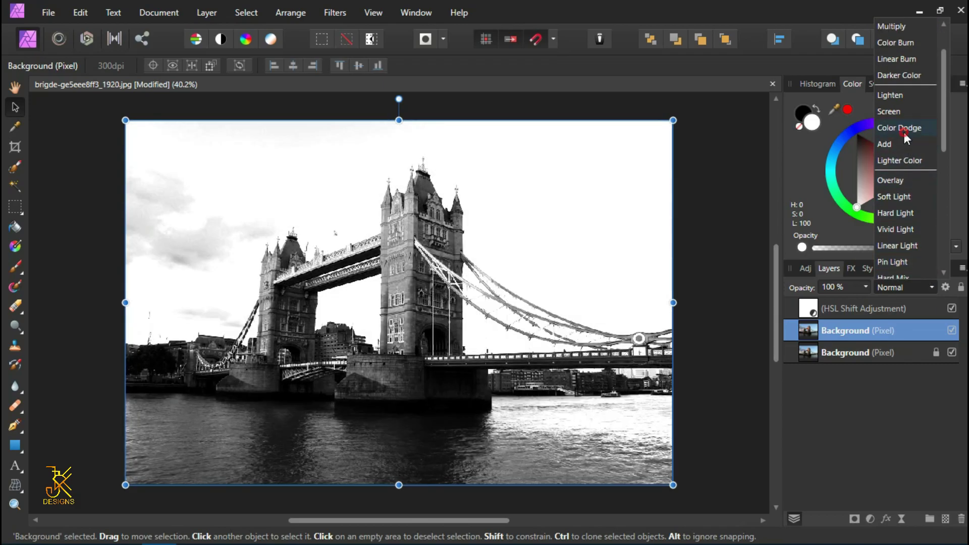
{"action": "left_click", "coordinate": [904, 133]}
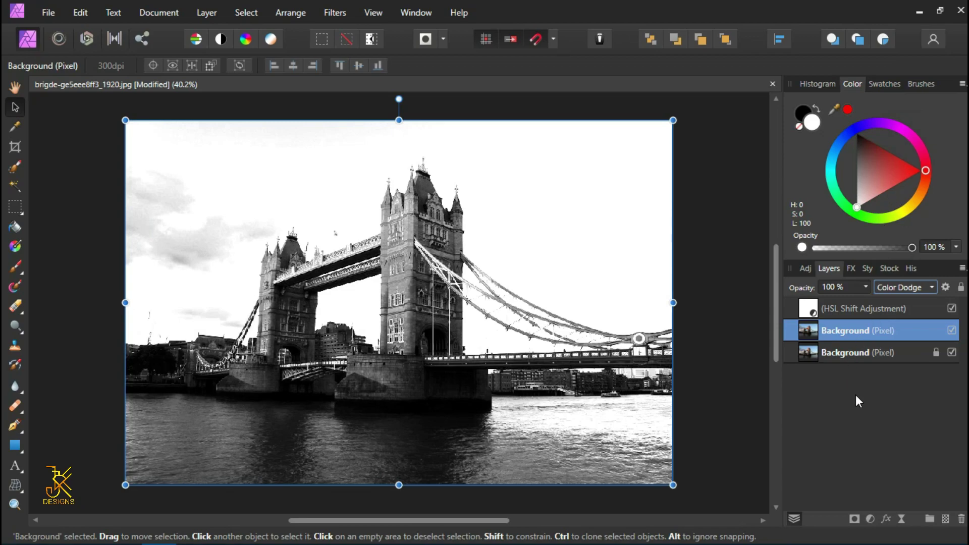
{"action": "key", "text": "ctrl+i"}
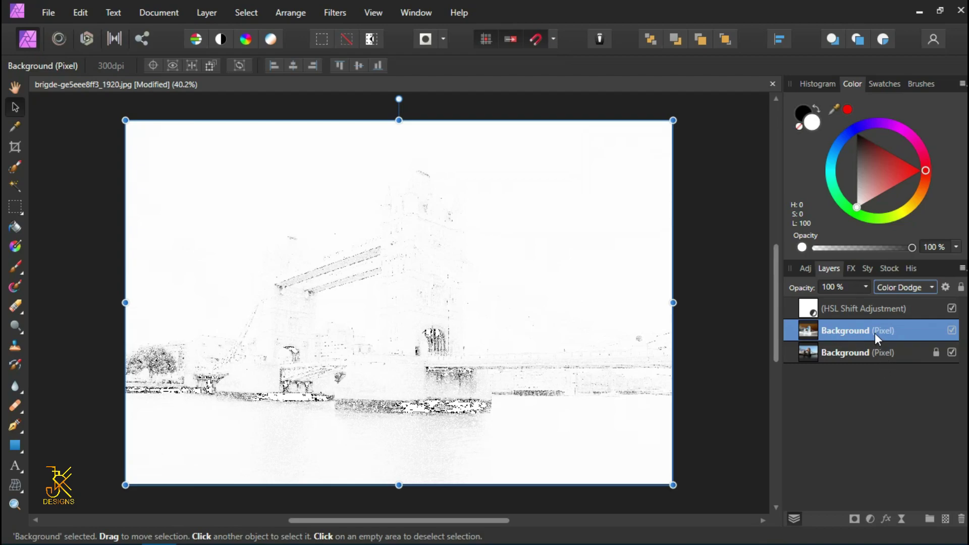
- Give the inverted copy a Gaussian Blur live filter with a radius of about 0.8 px
{"action": "left_click", "coordinate": [208, 12]}
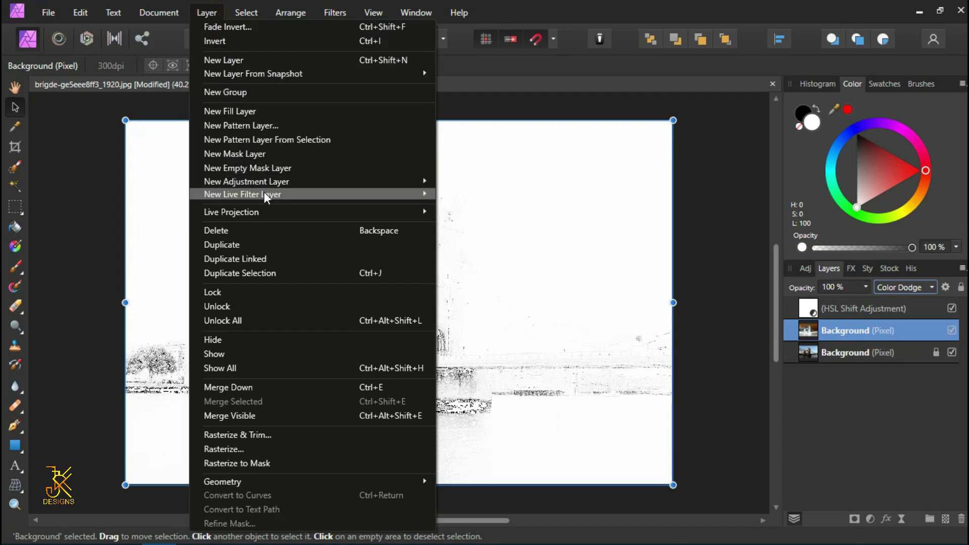
{"action": "mouse_move", "coordinate": [242, 195]}
{"action": "mouse_move", "coordinate": [500, 194]}
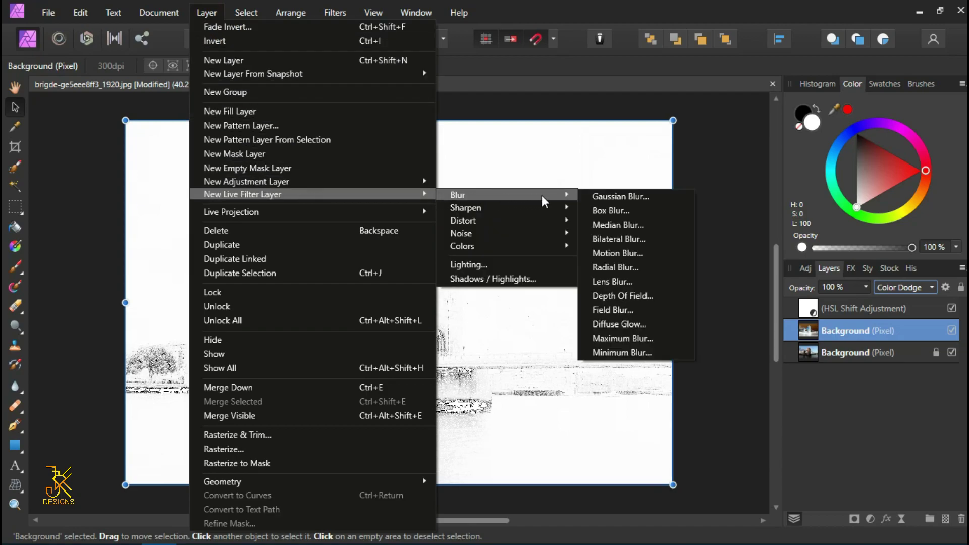
{"action": "left_click", "coordinate": [612, 198]}
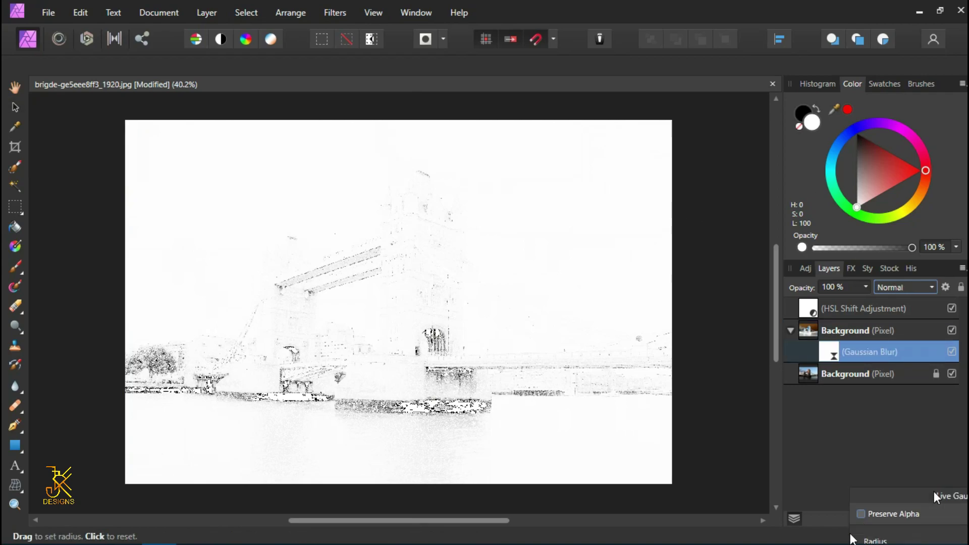
{"action": "mouse_move", "coordinate": [754, 500]}
{"action": "left_mouse_down"}
{"action": "mouse_move", "coordinate": [754, 433]}
{"action": "mouse_move", "coordinate": [780, 397]}
{"action": "left_mouse_up"}
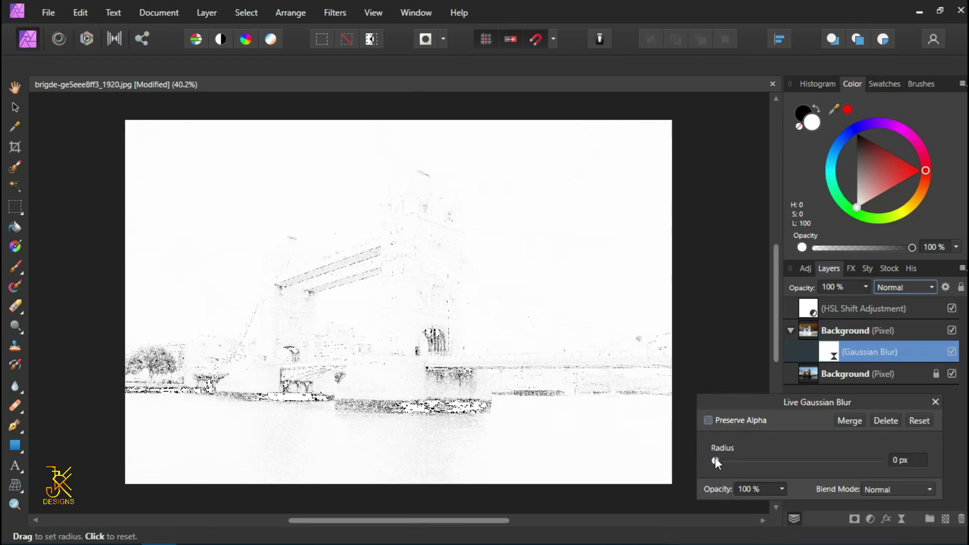
{"action": "left_click_drag", "start_coordinate": [715, 459], "coordinate": [738, 465]}
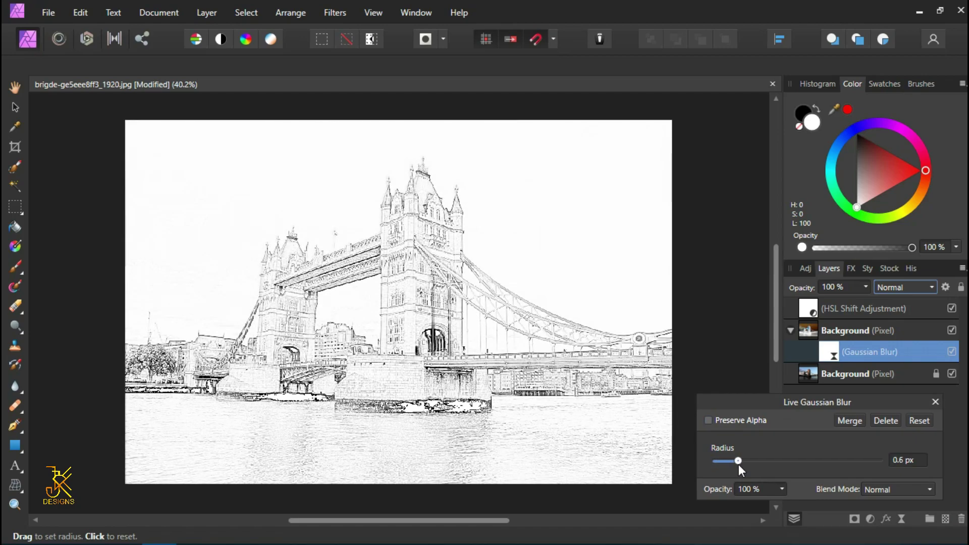
{"action": "left_click_drag", "start_coordinate": [738, 464], "coordinate": [873, 466]}
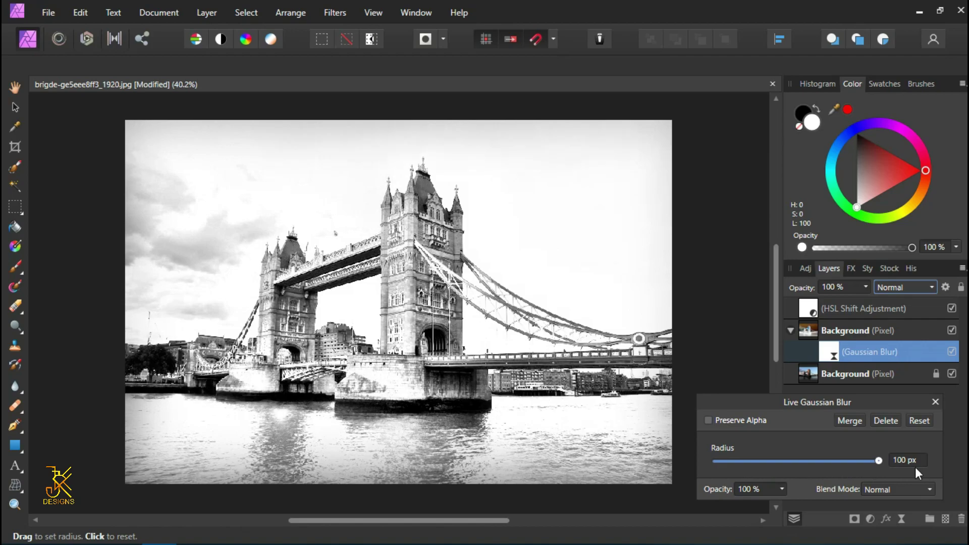
{"action": "left_click_drag", "start_coordinate": [917, 468], "coordinate": [735, 461]}
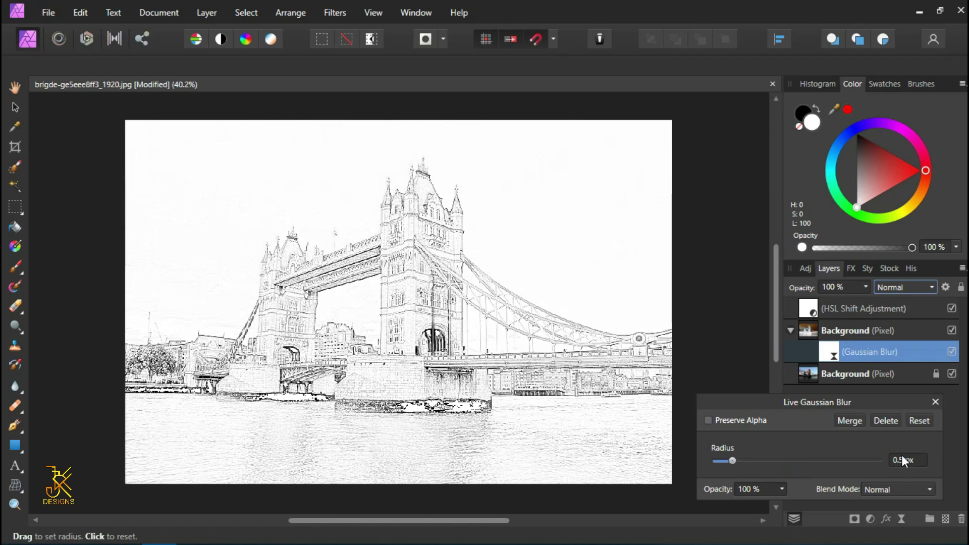
{"action": "left_click_drag", "start_coordinate": [902, 457], "coordinate": [902, 458]}
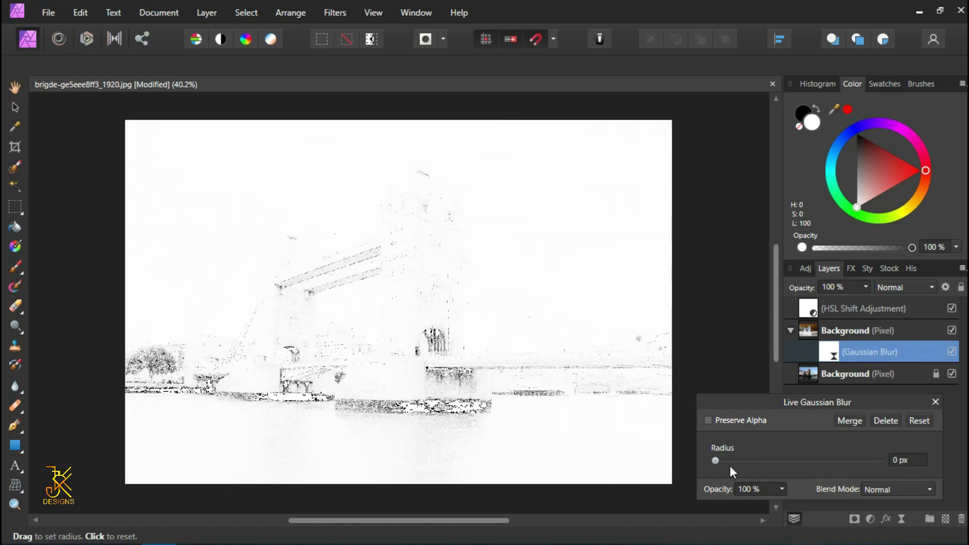
{"action": "left_click_drag", "start_coordinate": [716, 464], "coordinate": [729, 466]}
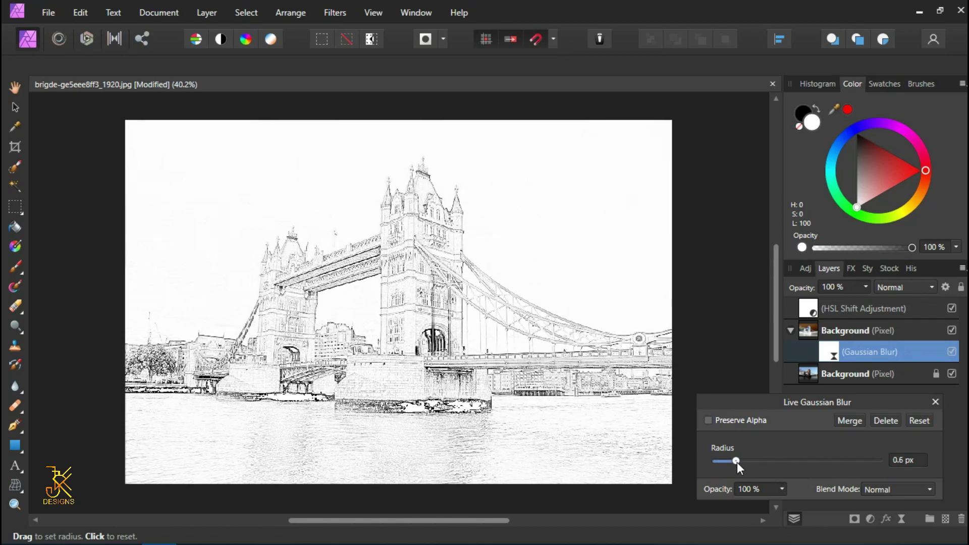
{"action": "left_click_drag", "start_coordinate": [731, 462], "coordinate": [741, 462]}
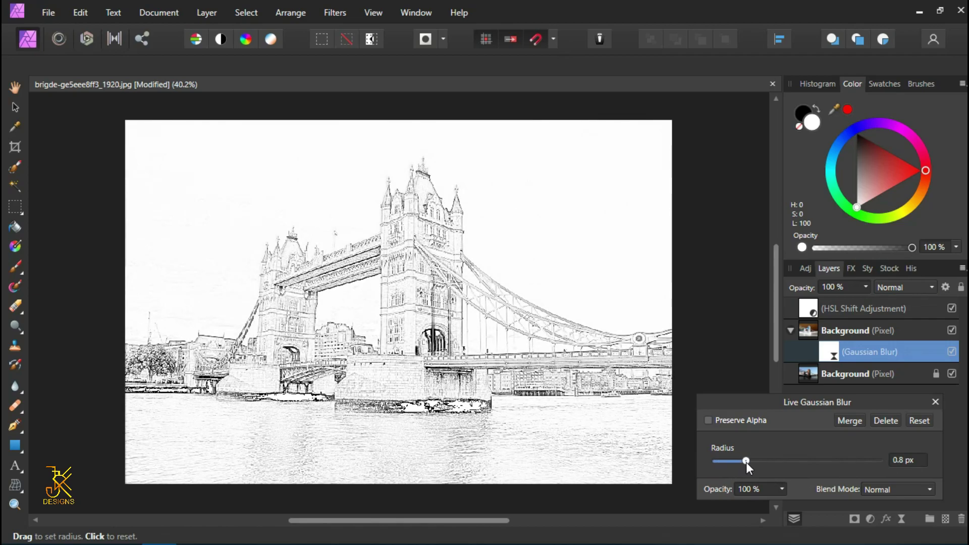
{"action": "left_click", "coordinate": [934, 402]}
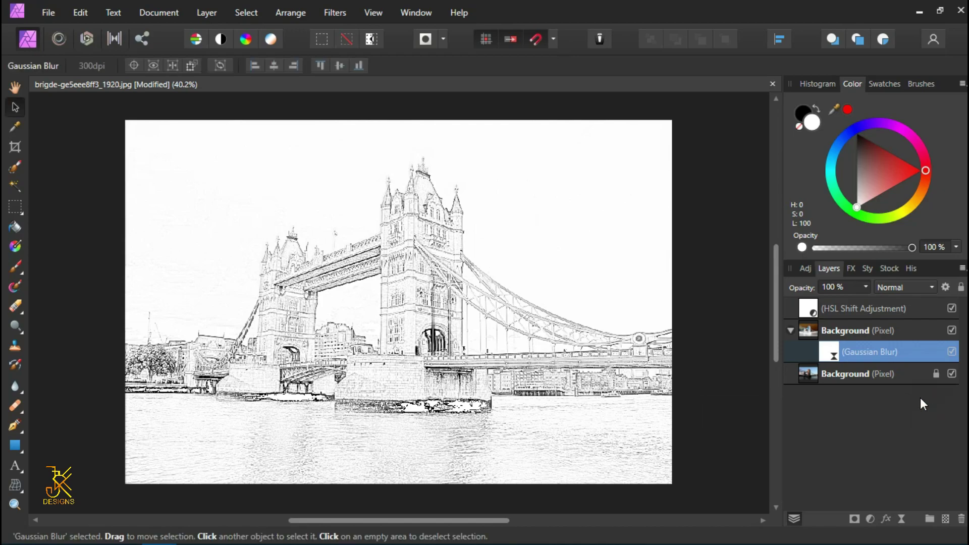
- Collapse the copy's filter list and add a Levels adjustment with Black Level at 44%
{"action": "left_click", "coordinate": [792, 331]}
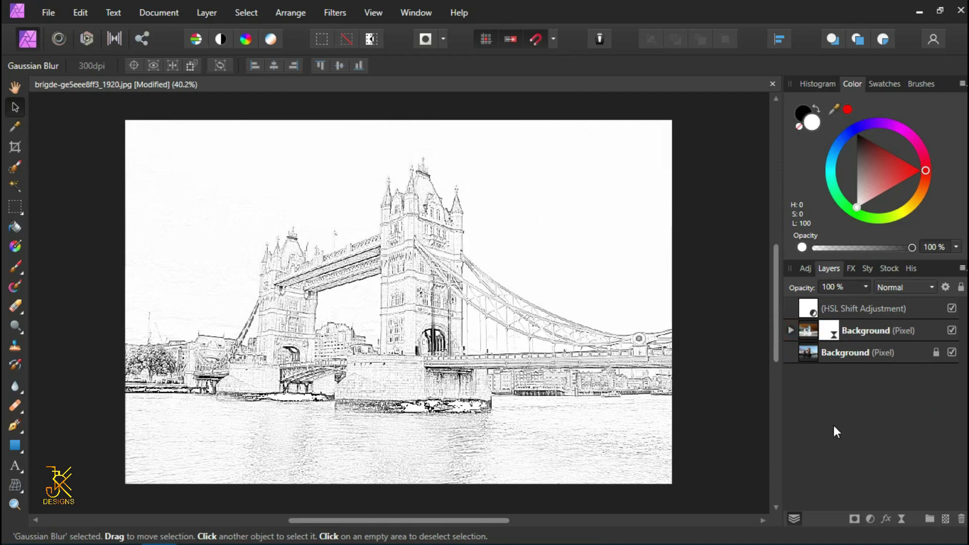
{"action": "left_click", "coordinate": [871, 519]}
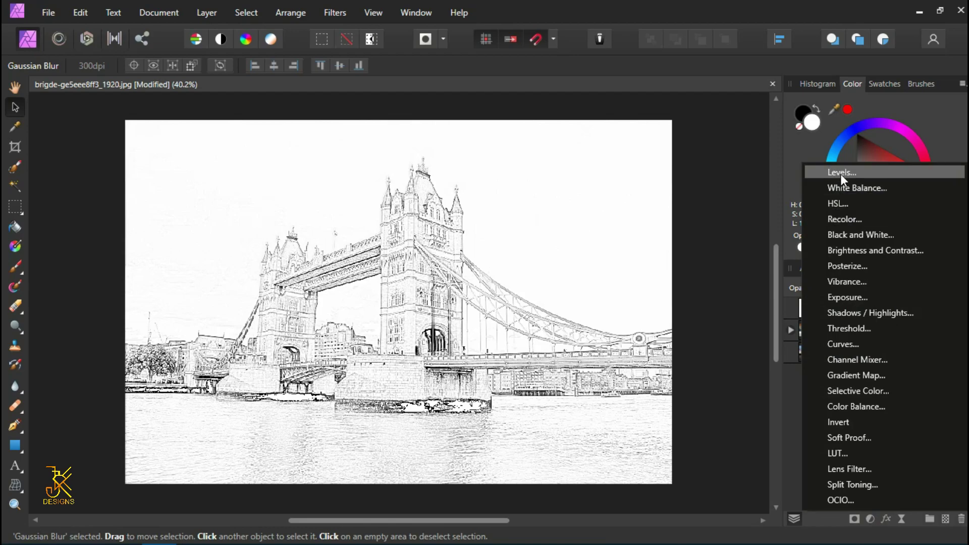
{"action": "left_click", "coordinate": [842, 174]}
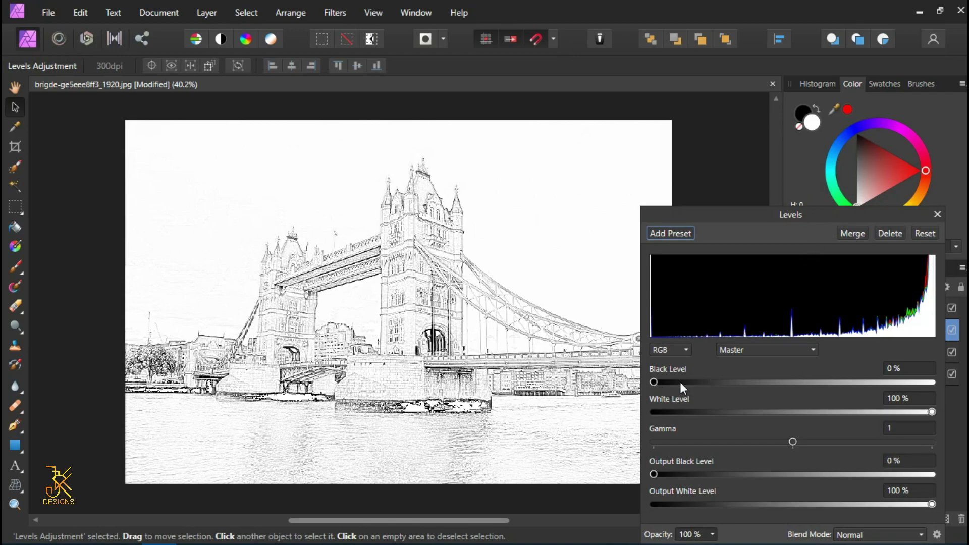
{"action": "left_click_drag", "start_coordinate": [654, 380], "coordinate": [720, 393]}
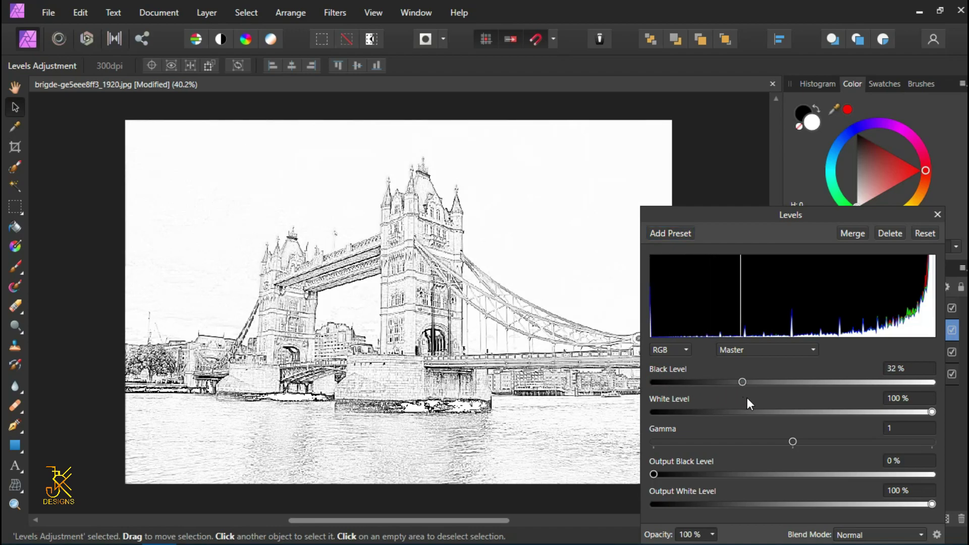
{"action": "mouse_move", "coordinate": [720, 393]}
{"action": "left_mouse_down"}
{"action": "mouse_move", "coordinate": [871, 398]}
{"action": "mouse_move", "coordinate": [844, 403]}
{"action": "mouse_move", "coordinate": [867, 405]}
{"action": "mouse_move", "coordinate": [951, 401]}
{"action": "mouse_move", "coordinate": [929, 378]}
{"action": "mouse_move", "coordinate": [745, 369]}
{"action": "mouse_move", "coordinate": [775, 379]}
{"action": "left_mouse_up"}
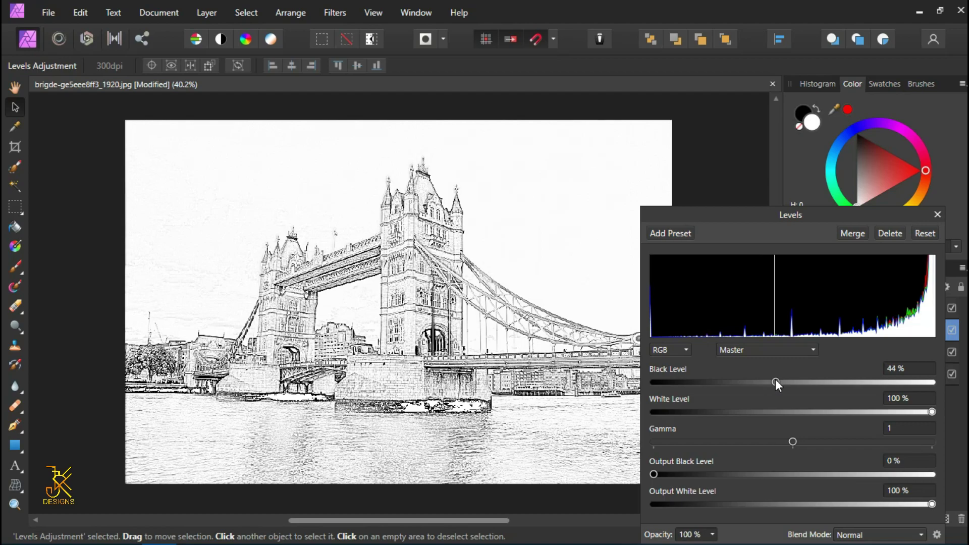
{"action": "left_click", "coordinate": [936, 215]}
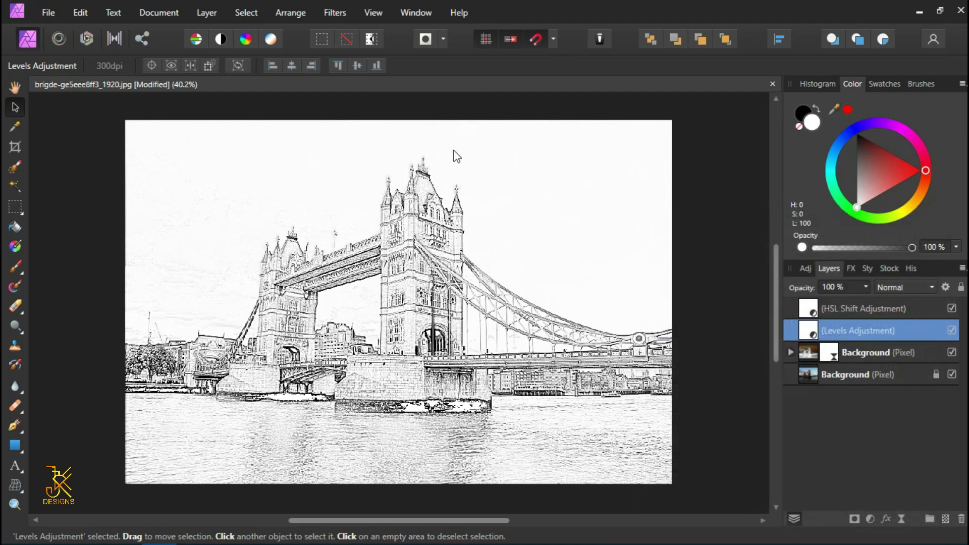